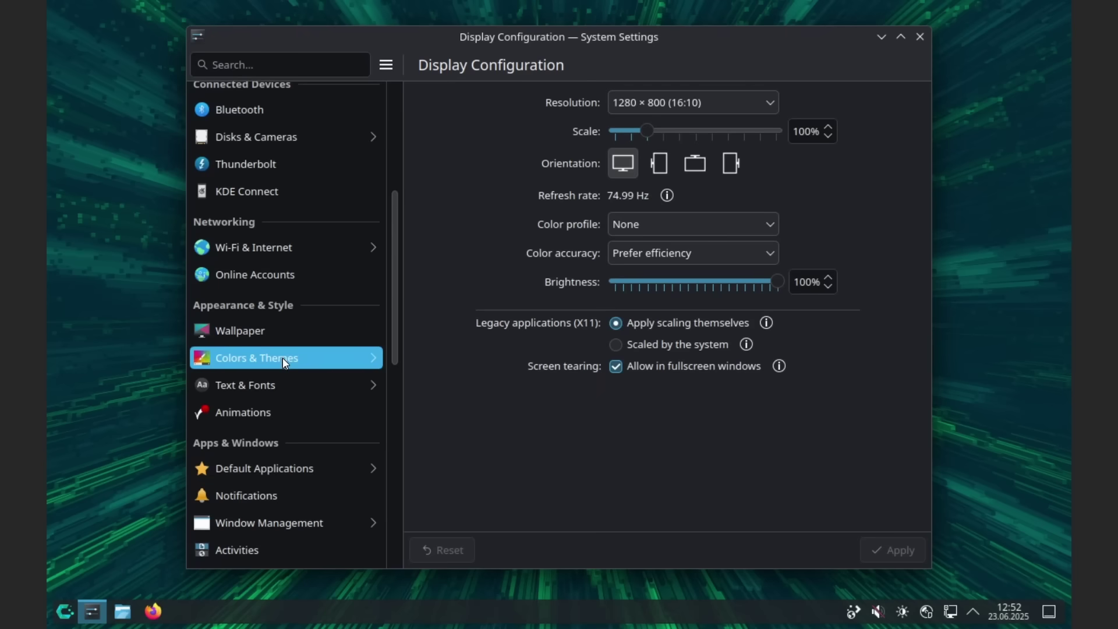
- Apply the CachyOS Nord global theme in Colors & Themes, replacing Breeze
left_click(282, 357)
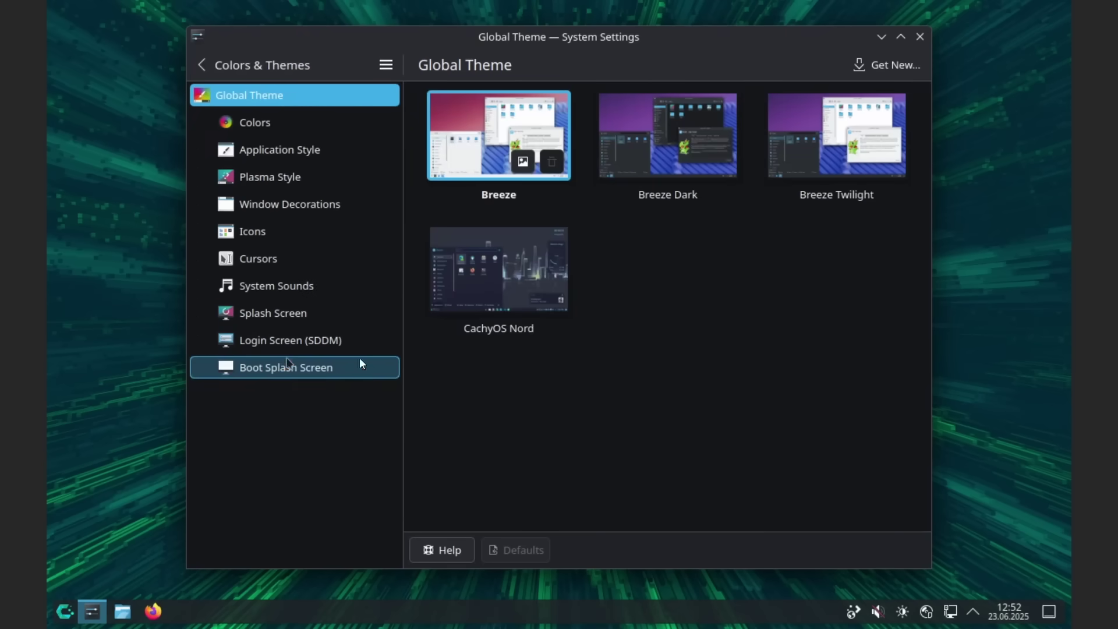
left_click(539, 261)
left_click(783, 367)
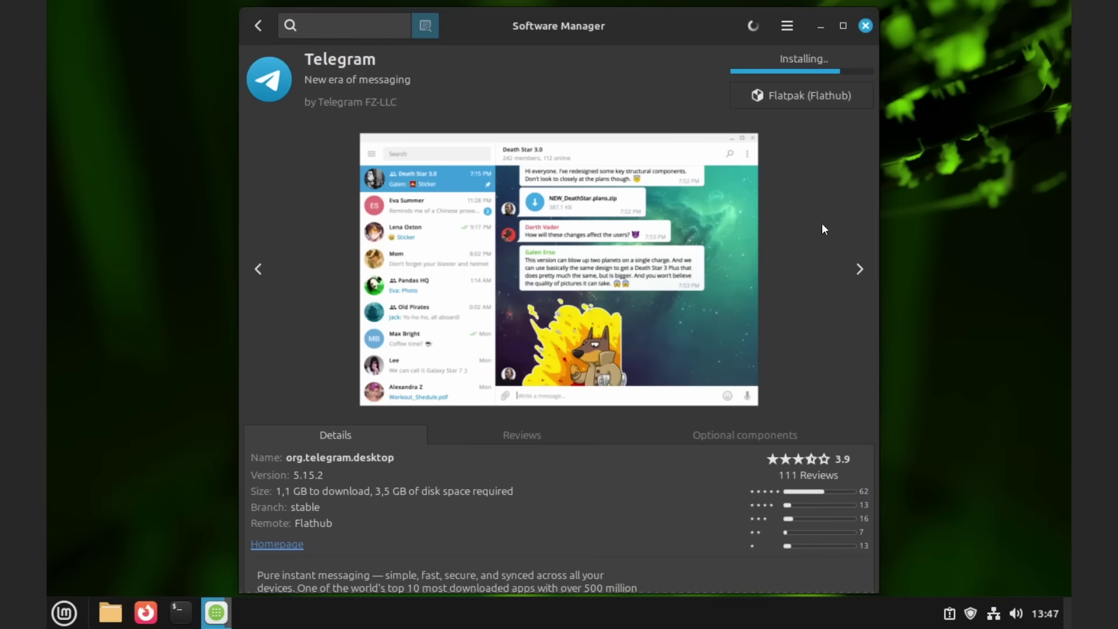
- Leave the Telegram page and scroll the Software Manager home through Featured, Categories and Top Rated
left_click(258, 29)
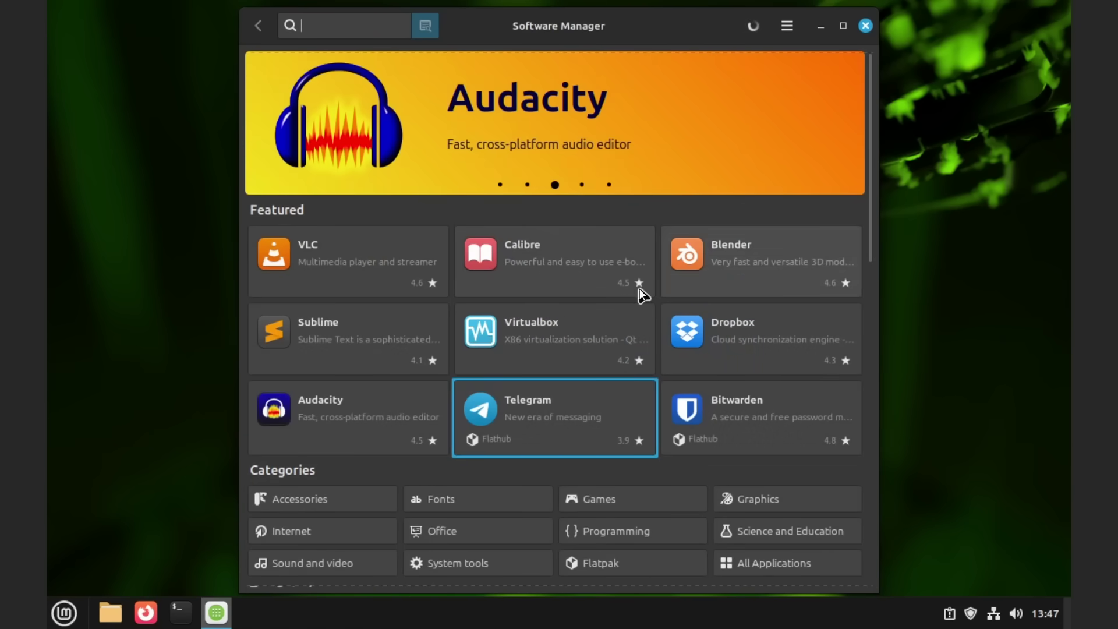
scroll(637, 291, "down", 5)
scroll(638, 289, "down", 3)
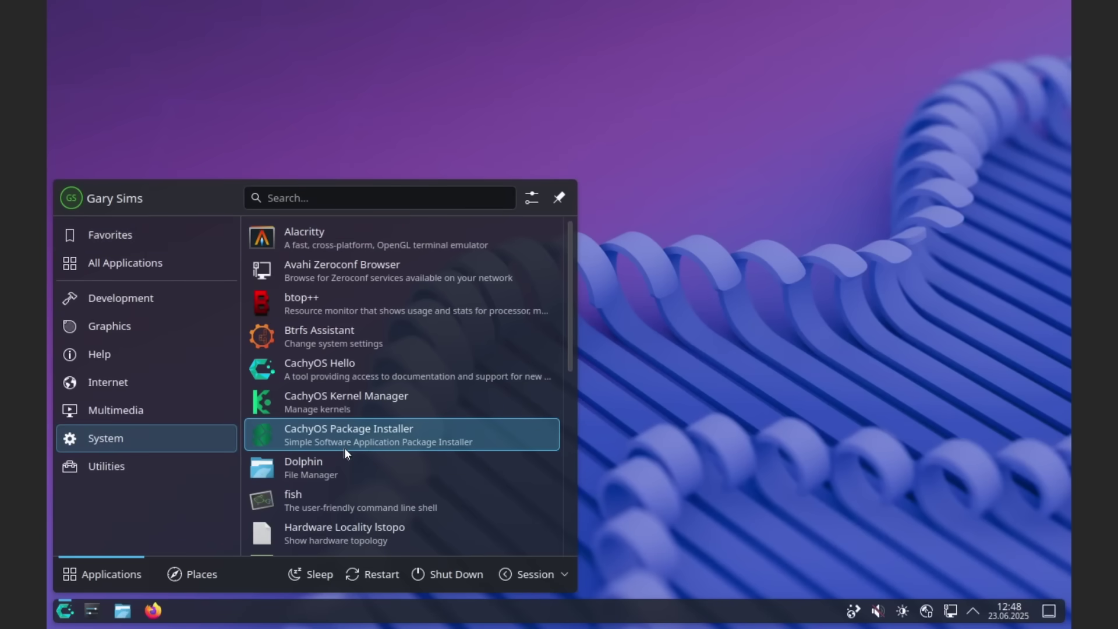
- Launch CachyOS Kernel Manager, select the linux-cachyos-bmq kernel and move down the kernel list
left_click(355, 406)
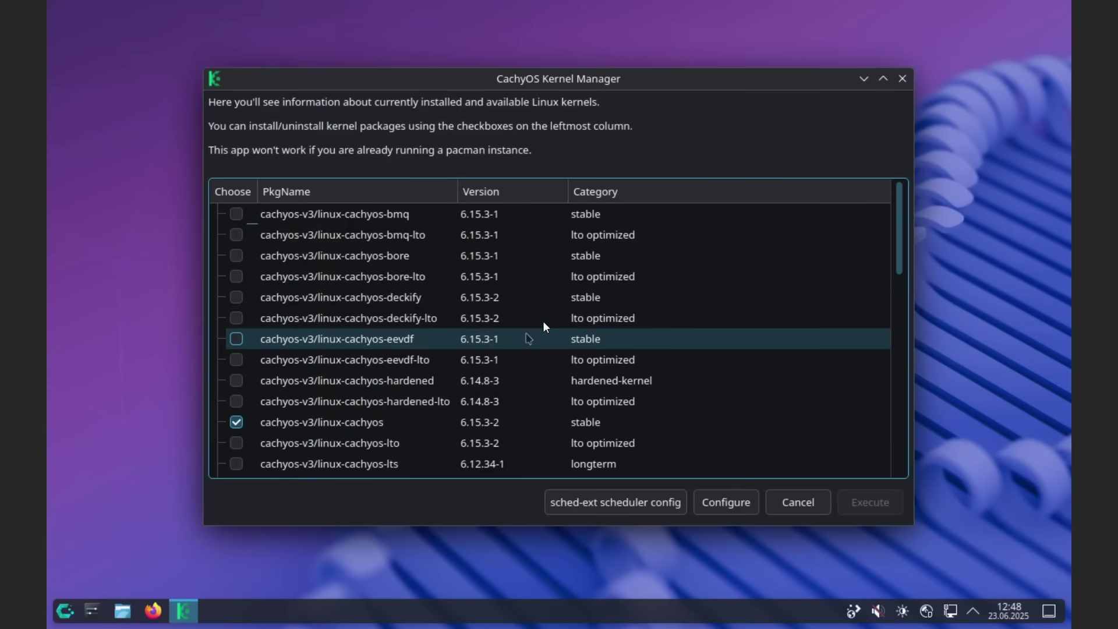
left_click(561, 215)
key("Down")
key("Down")
key("Down")
key("Down")
key("Down")
key("Down")
key("Down")
key("Down")
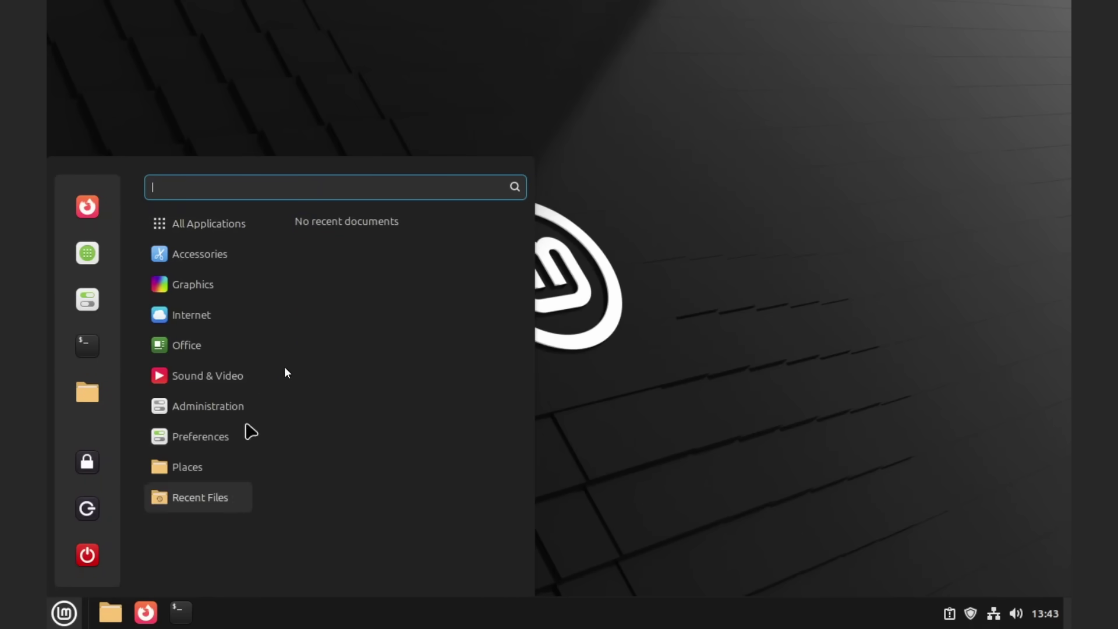
- Browse the empty Documents and Downloads folders in Nemo, close it, and open a new Firefox window
left_click(110, 616)
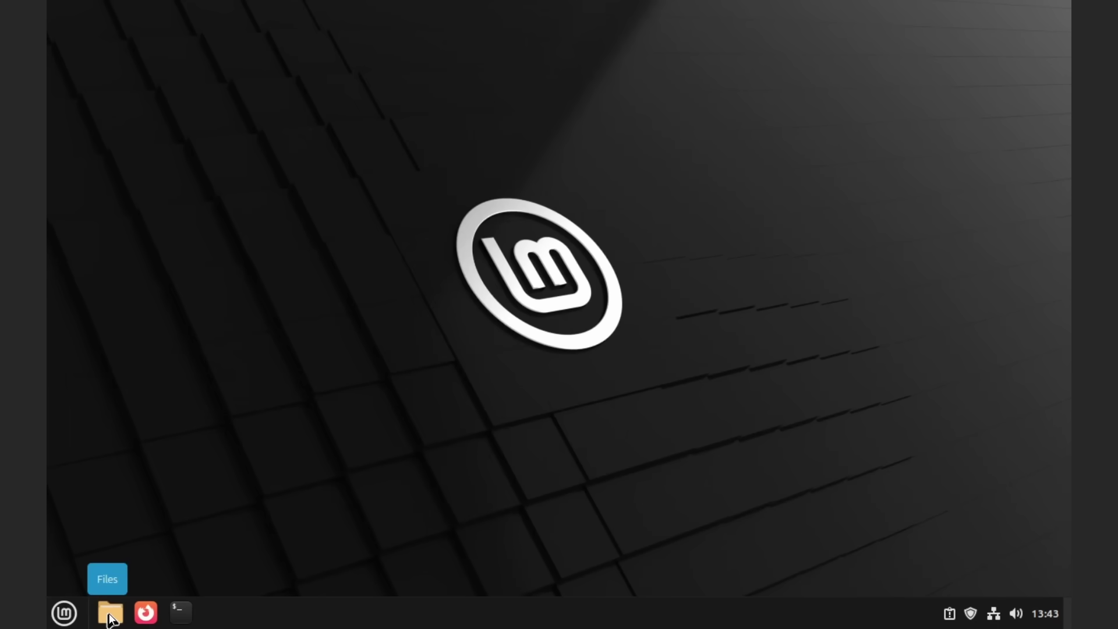
left_click(110, 616)
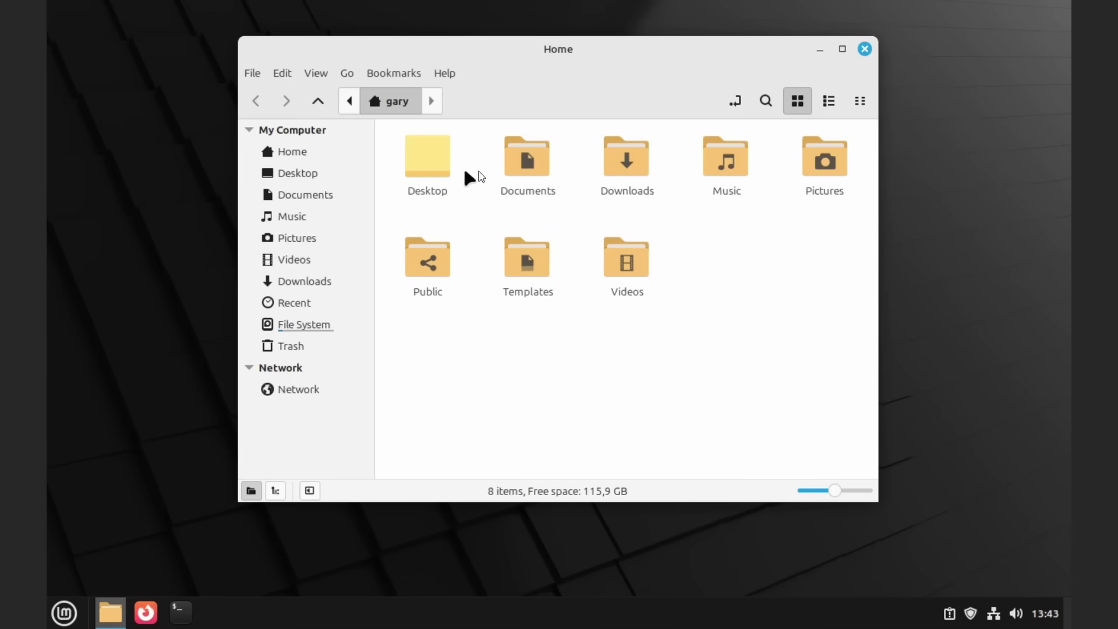
double_click(530, 169)
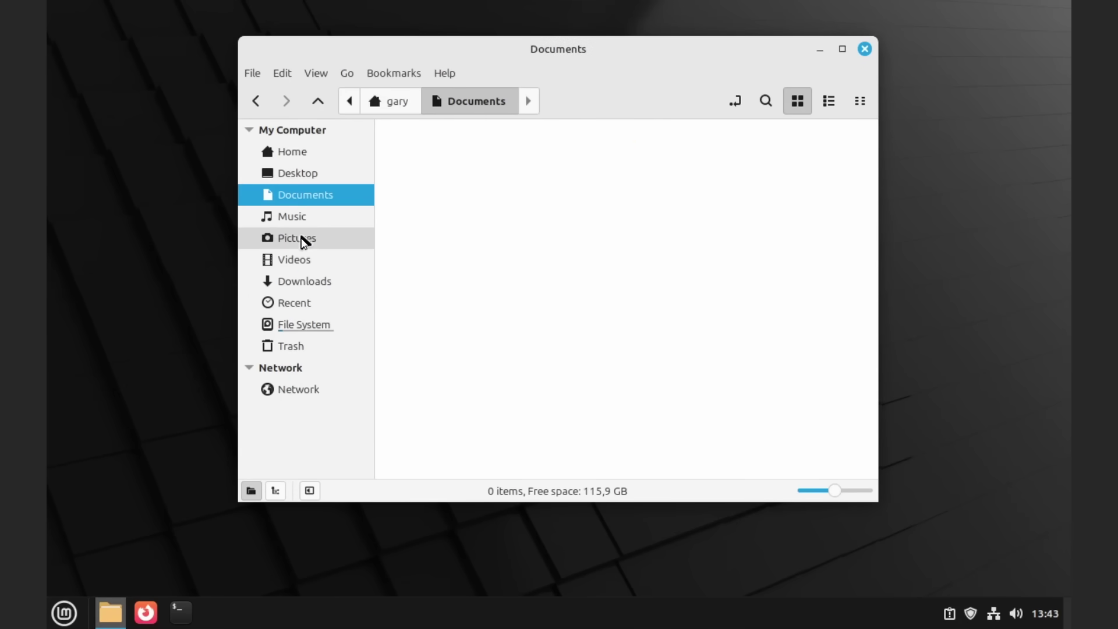
left_click(303, 278)
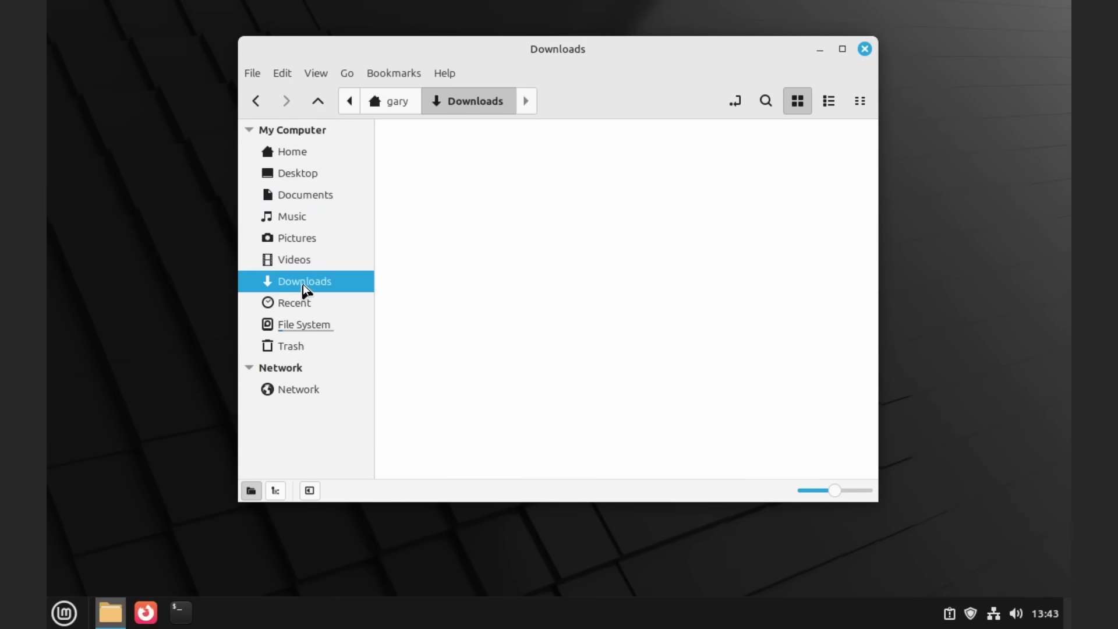
left_click(865, 49)
left_click(146, 612)
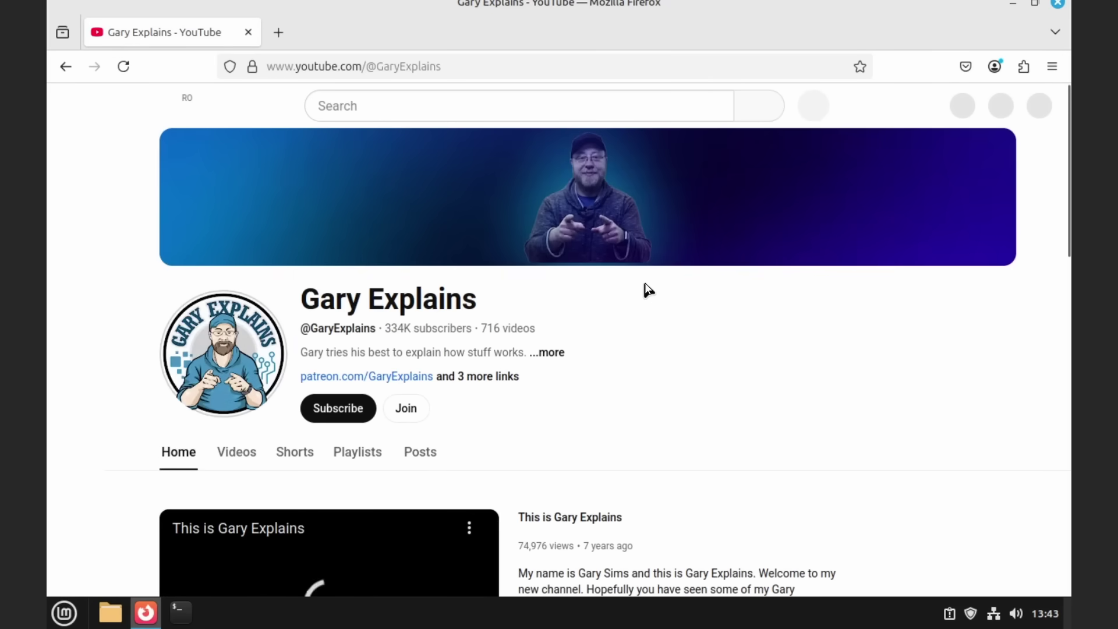
- Scroll down through the YouTube channel's videos and playlists, then back up
scroll(648, 290, "down", 15)
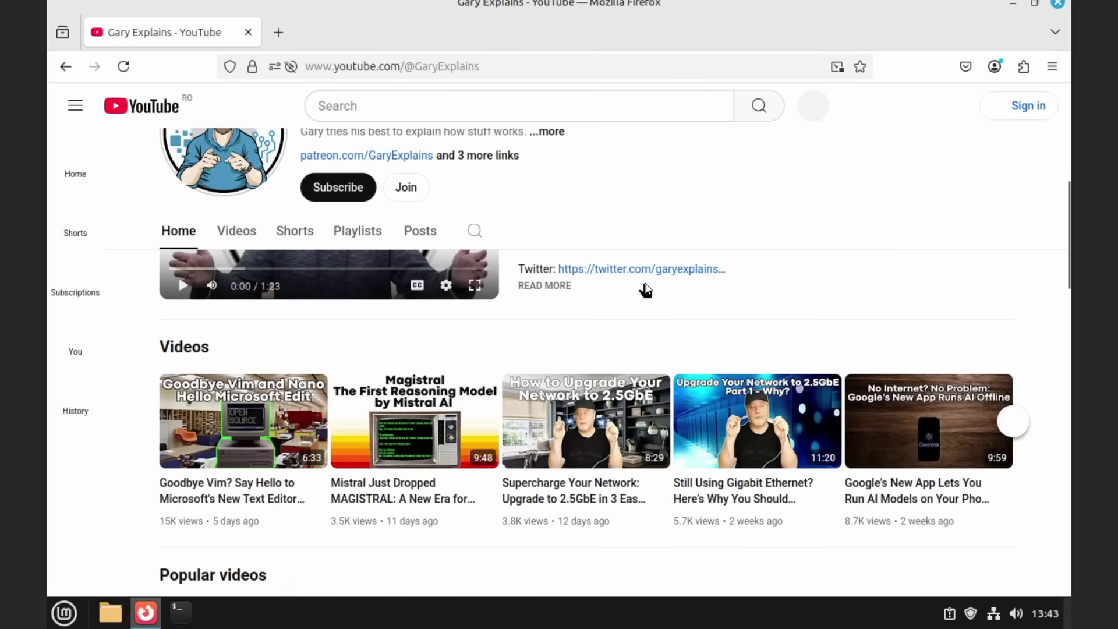
scroll(648, 290, "down", 10)
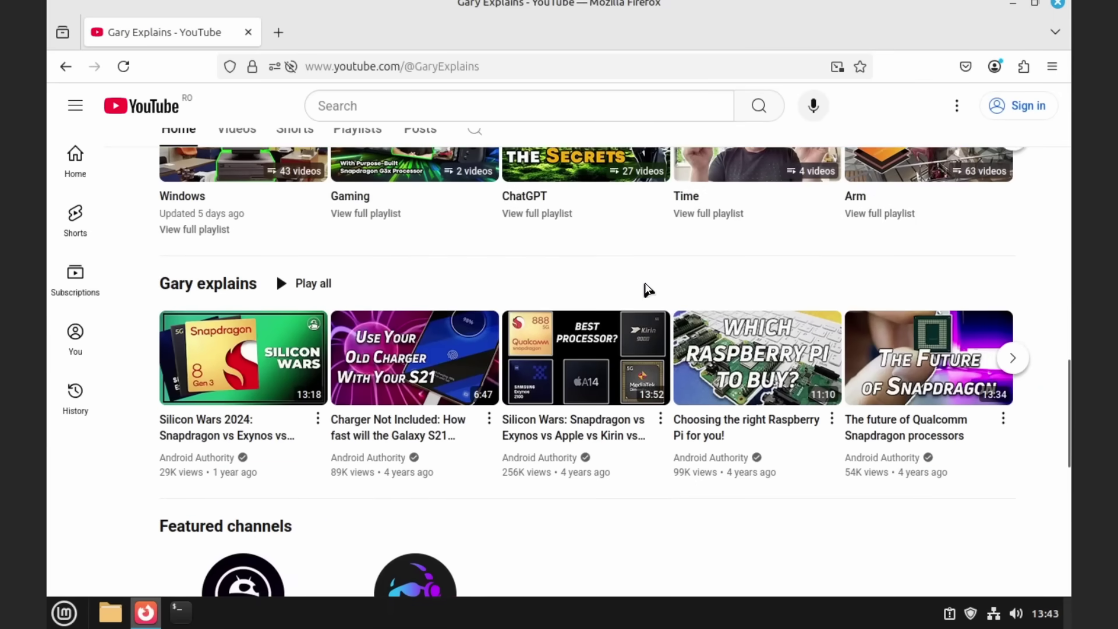
scroll(648, 289, "up", 20)
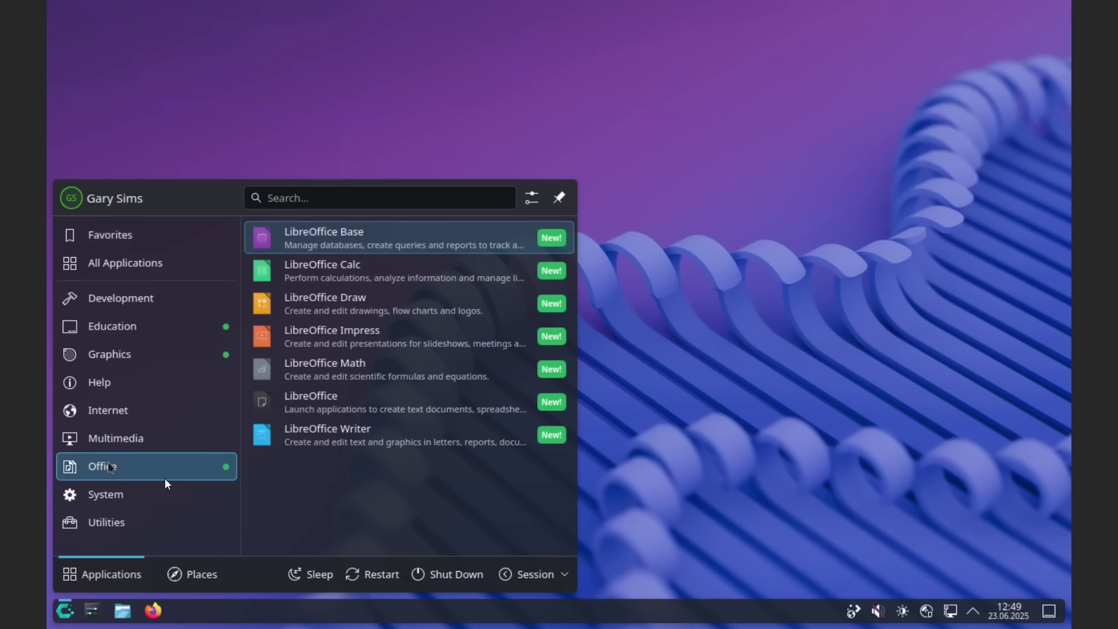
- Type 'This is CachyOS!!!!!' in a blank Writer document and make it 36 pt, bold, underlined, centred
left_click(358, 441)
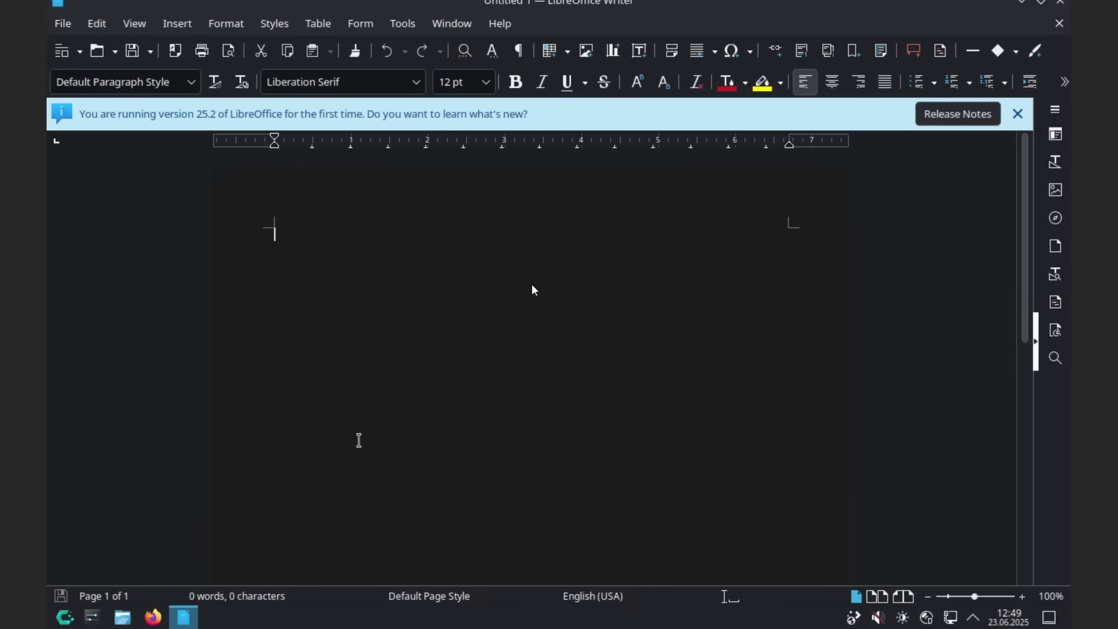
type("This is Cachy")
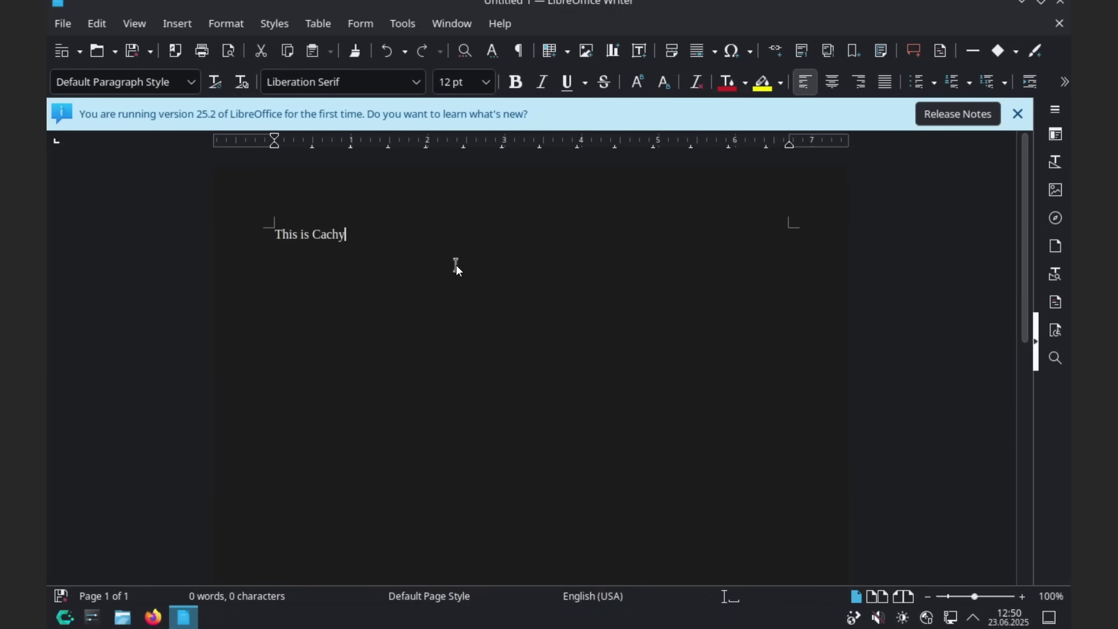
type("OS!!!!!")
key("ctrl+a")
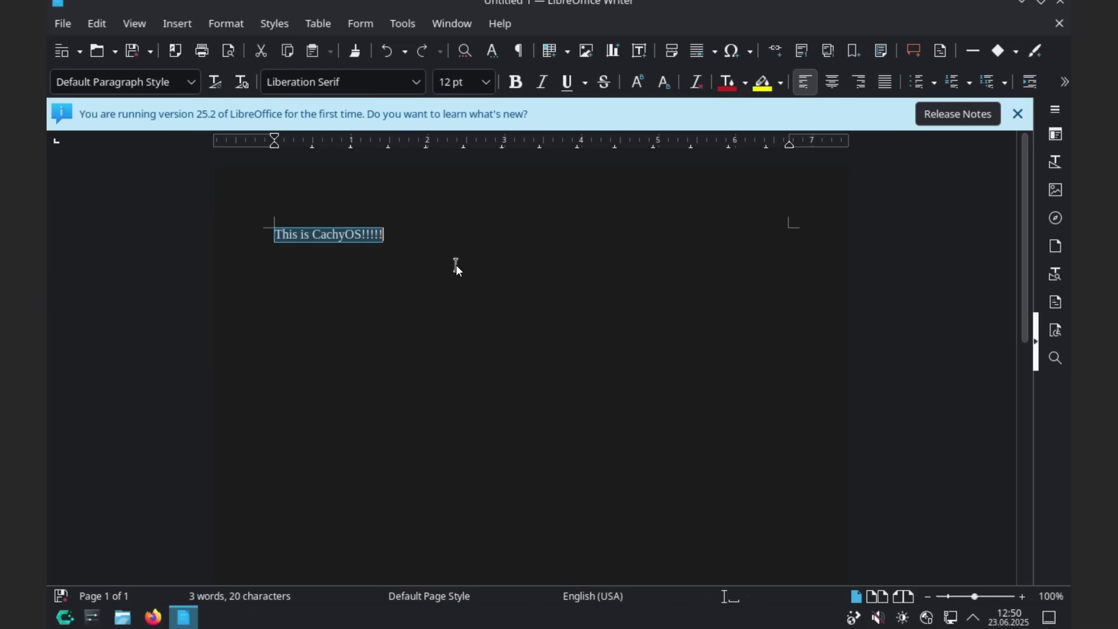
left_click(485, 82)
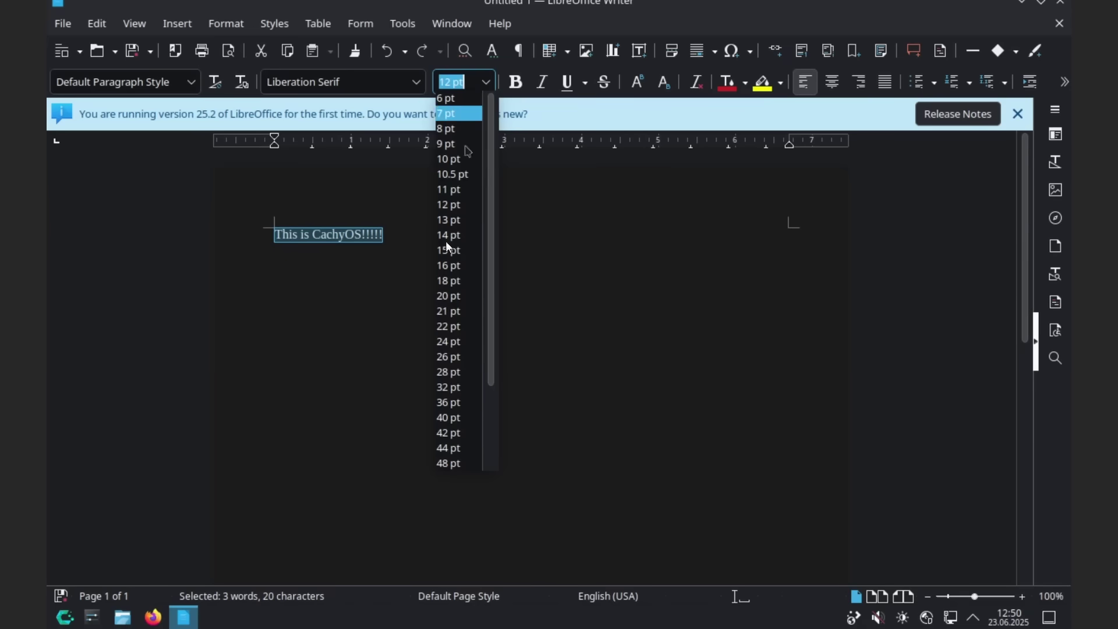
left_click(456, 404)
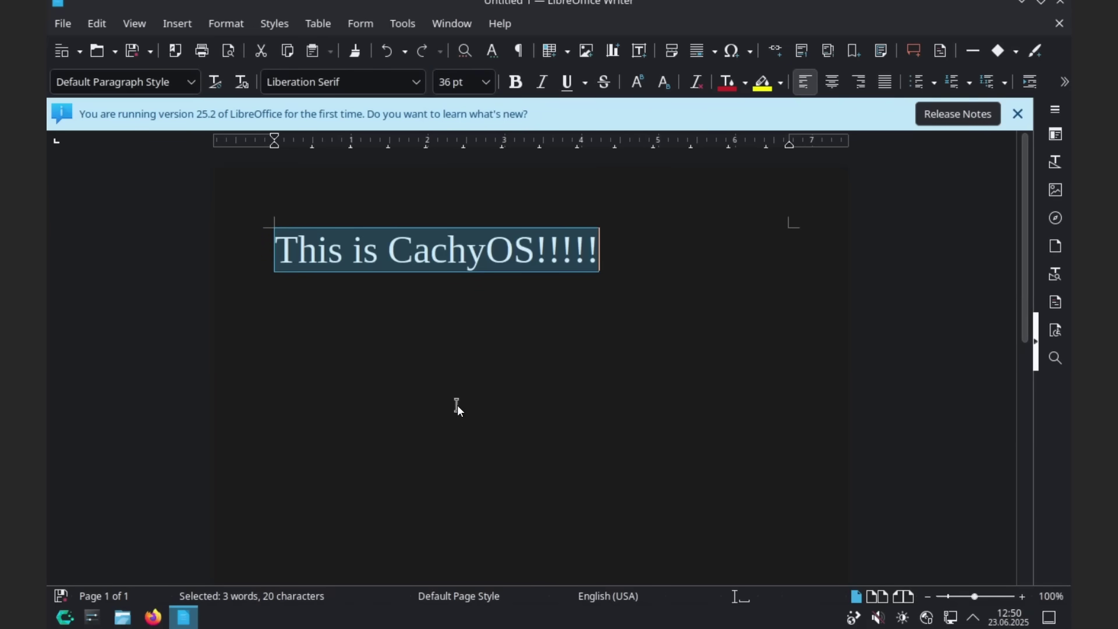
left_click(515, 82)
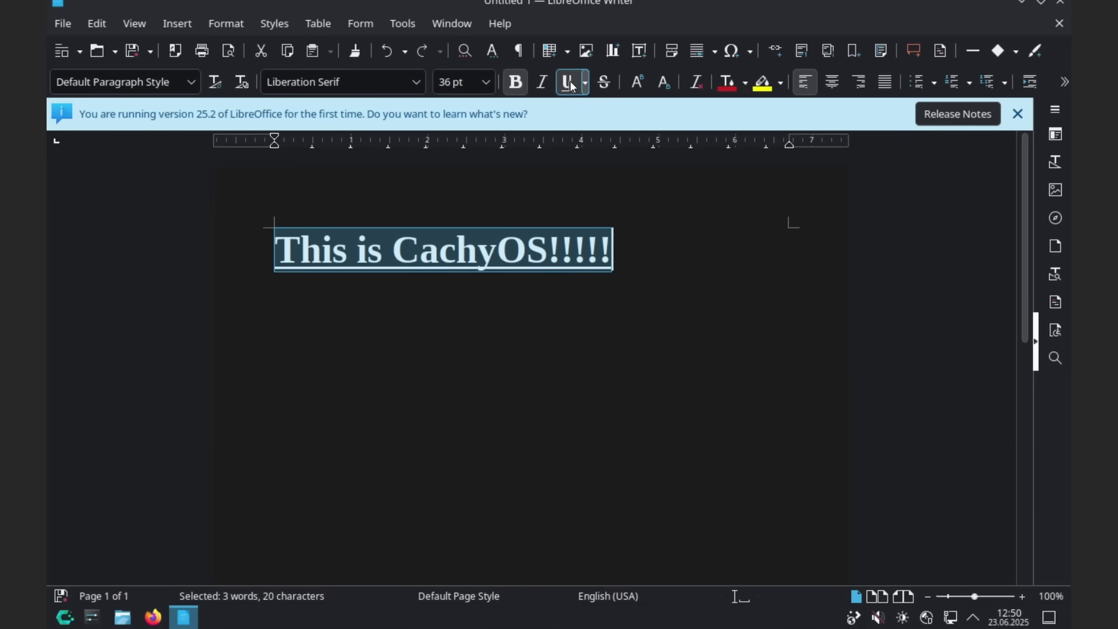
left_click(655, 232)
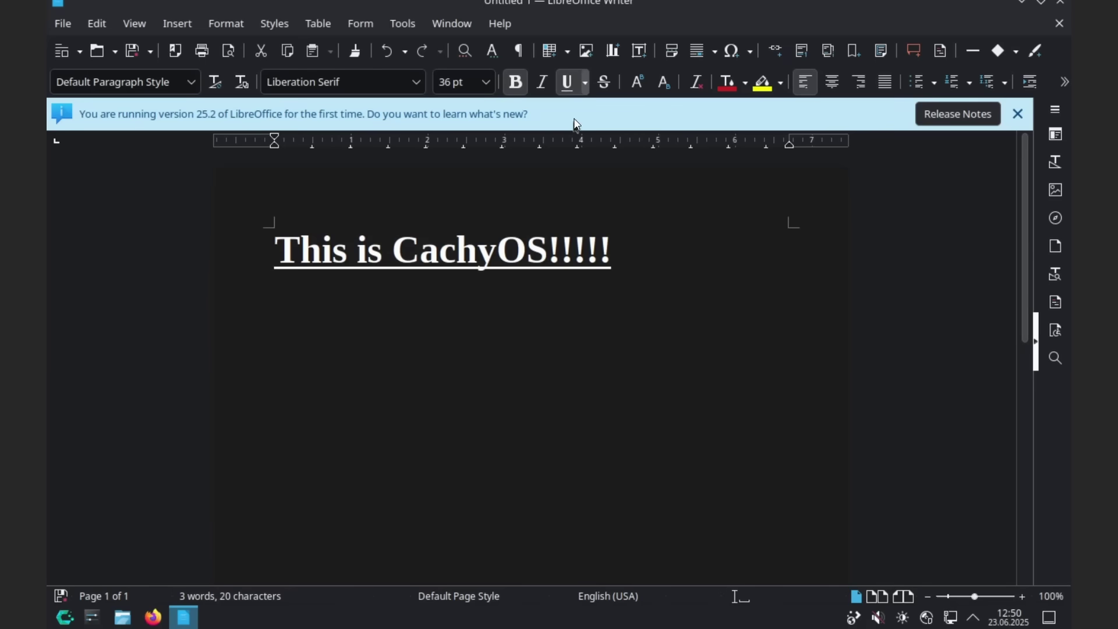
left_click(832, 83)
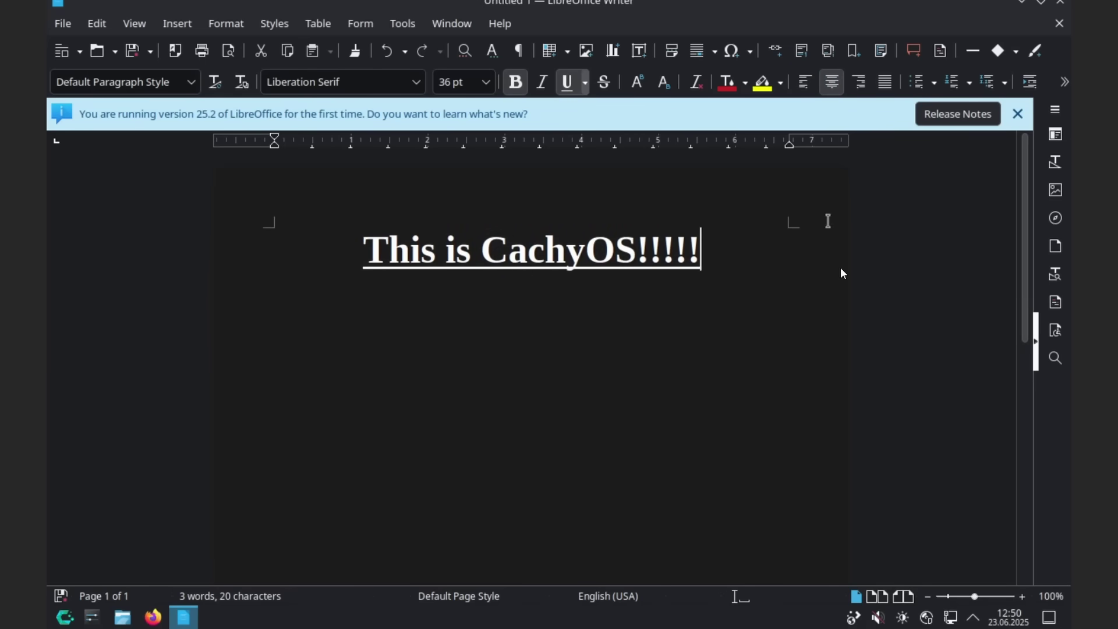
- Close the untitled Writer document with Don't Save
left_click(1061, 3)
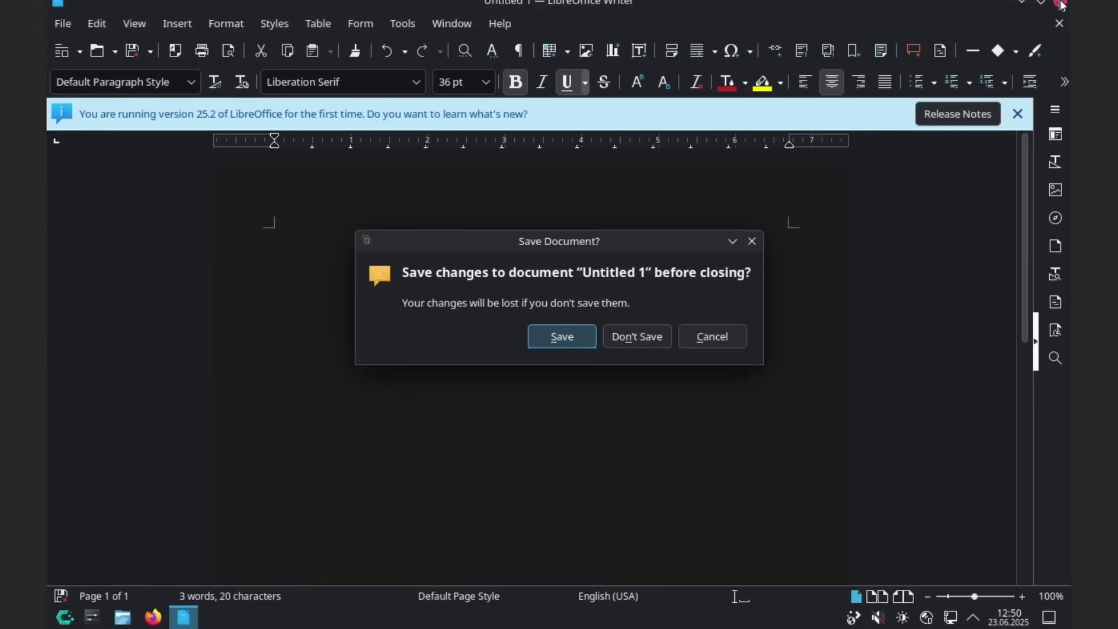
left_click(644, 336)
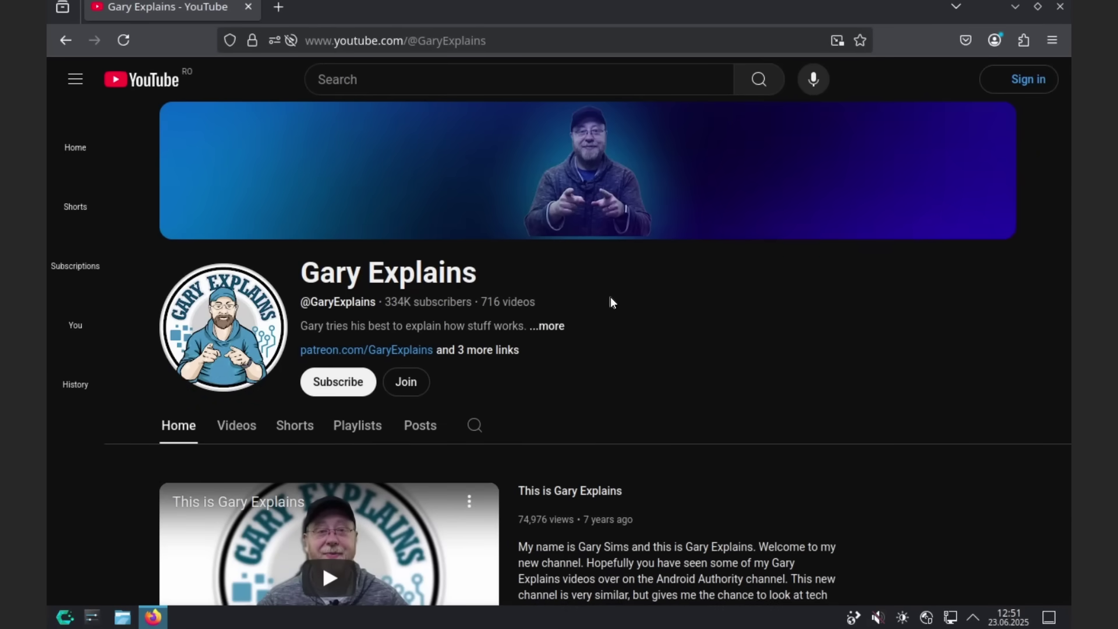
scroll(611, 301, "down", 15)
scroll(610, 307, "down", 7)
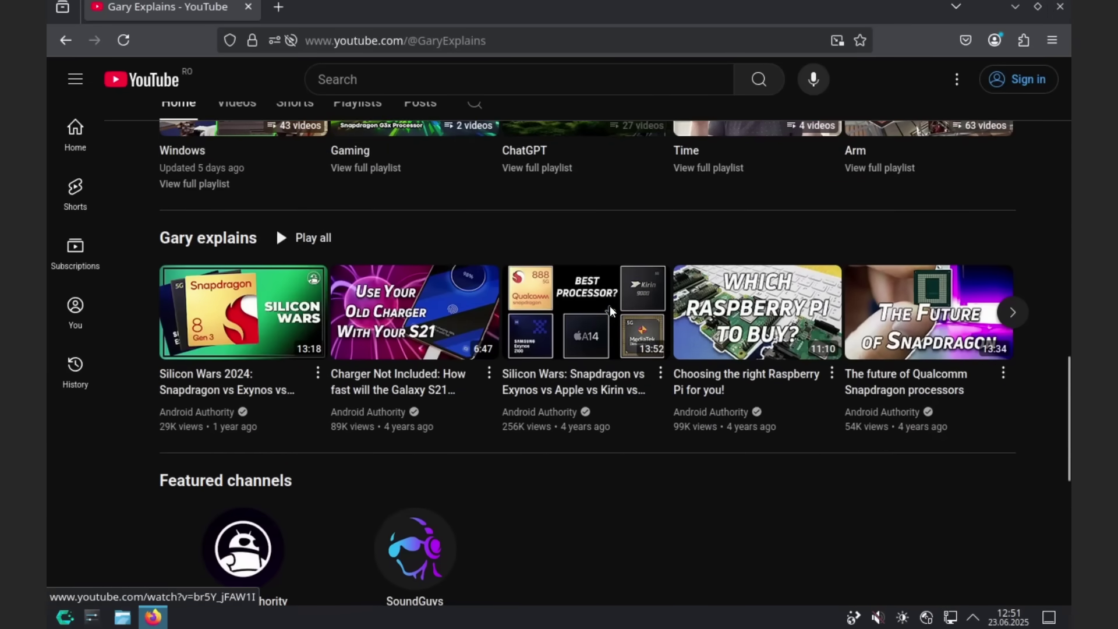
scroll(609, 306, "up", 20)
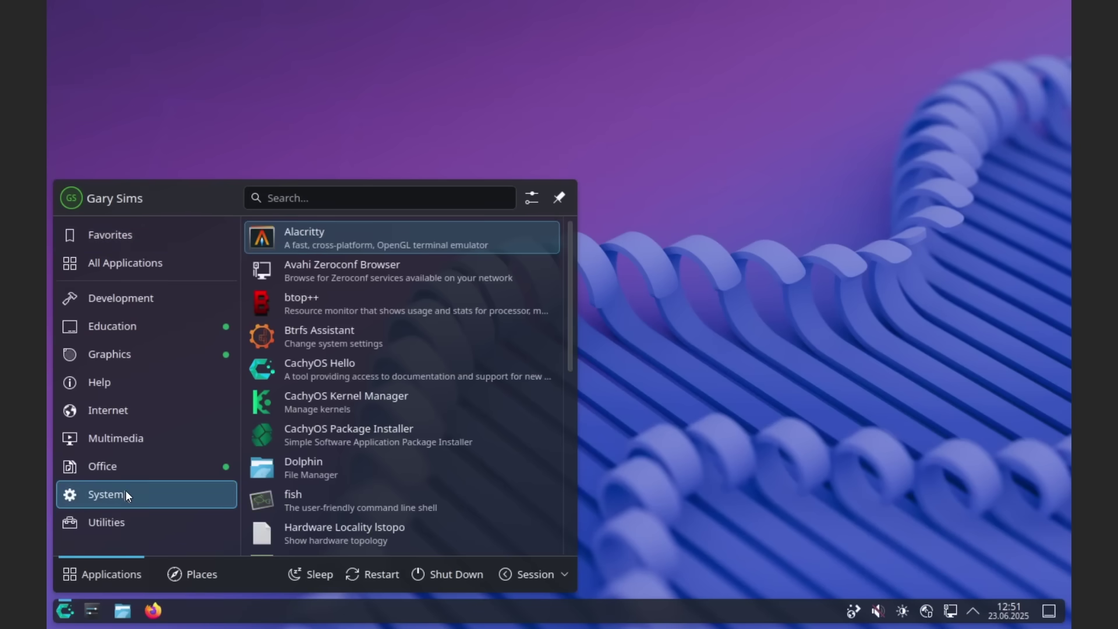
- Scroll the launcher's System category and start System Settings
scroll(491, 391, "down", 5)
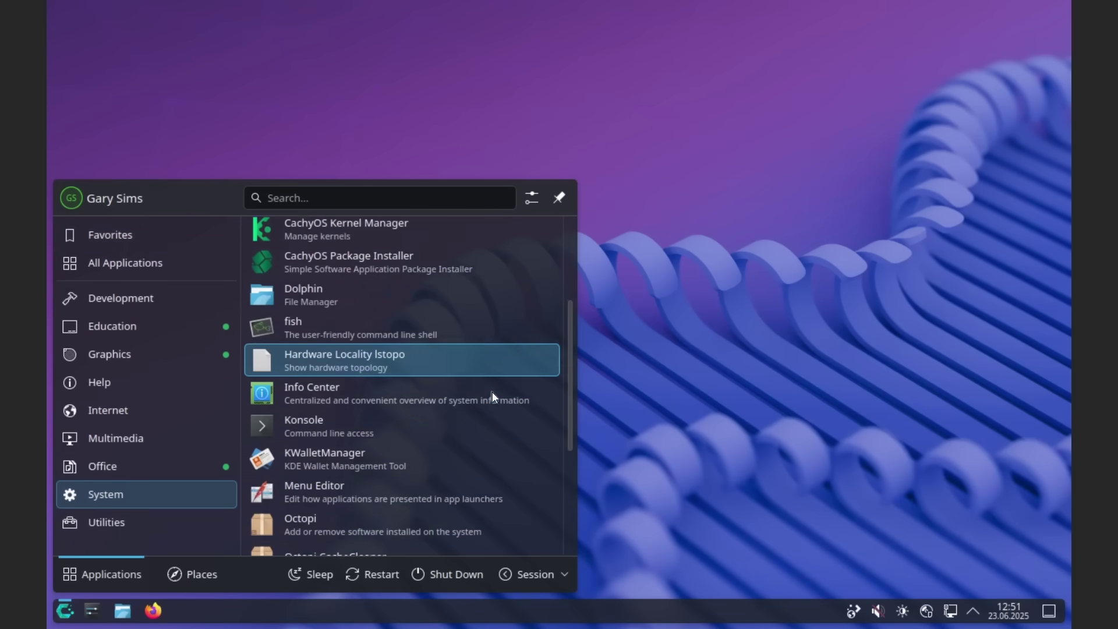
scroll(492, 391, "down", 5)
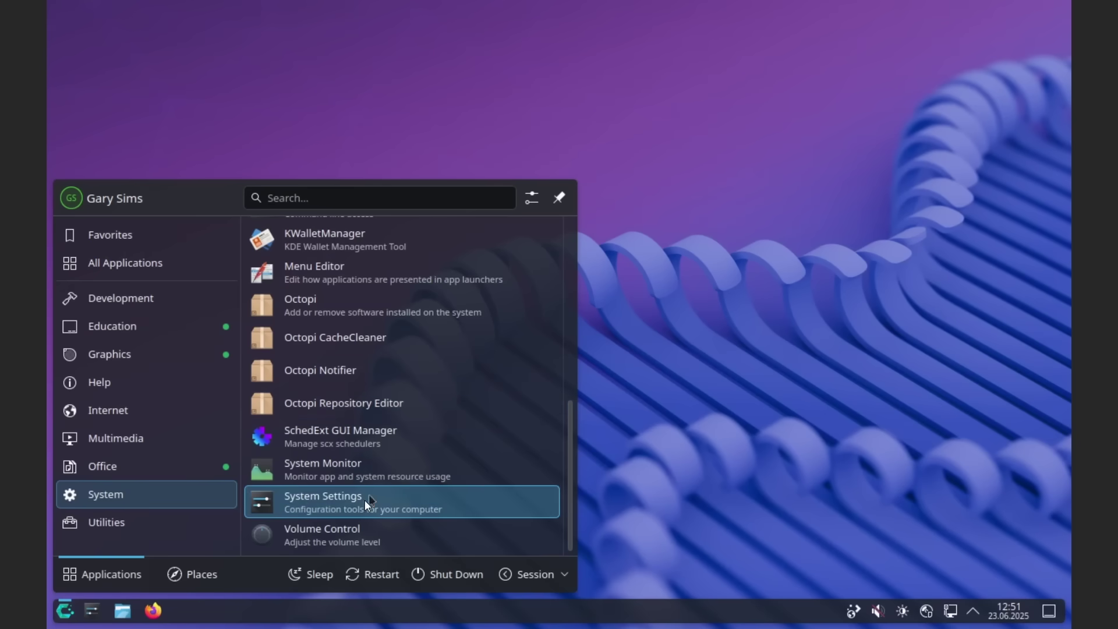
left_click(366, 502)
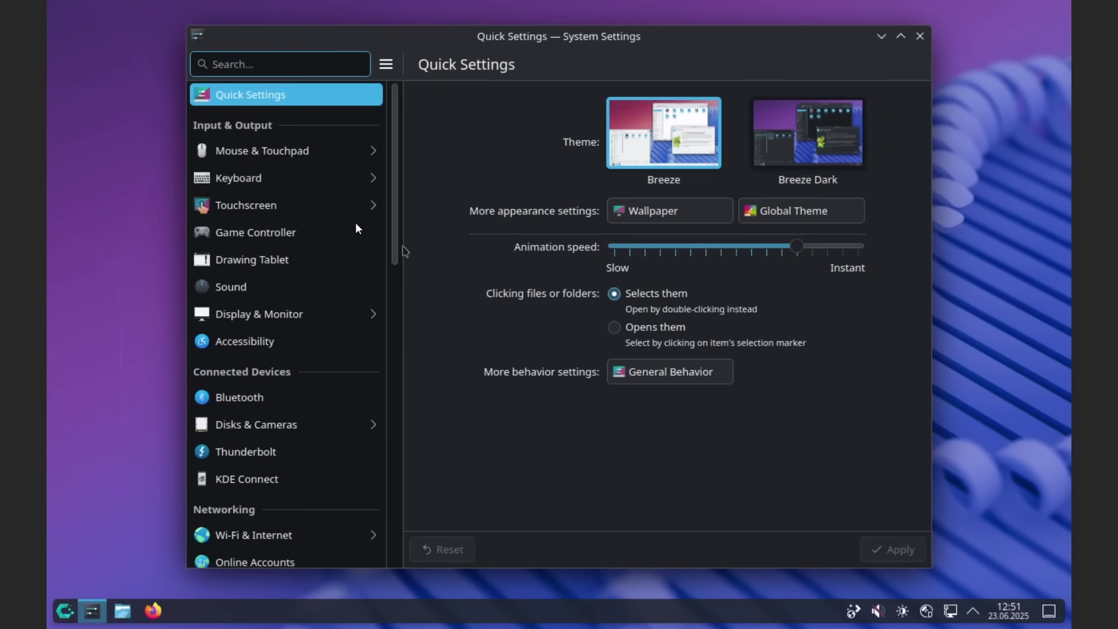
- Open the Wallpaper page and scroll through the image wallpapers from Abstract to Coast
left_click(655, 213)
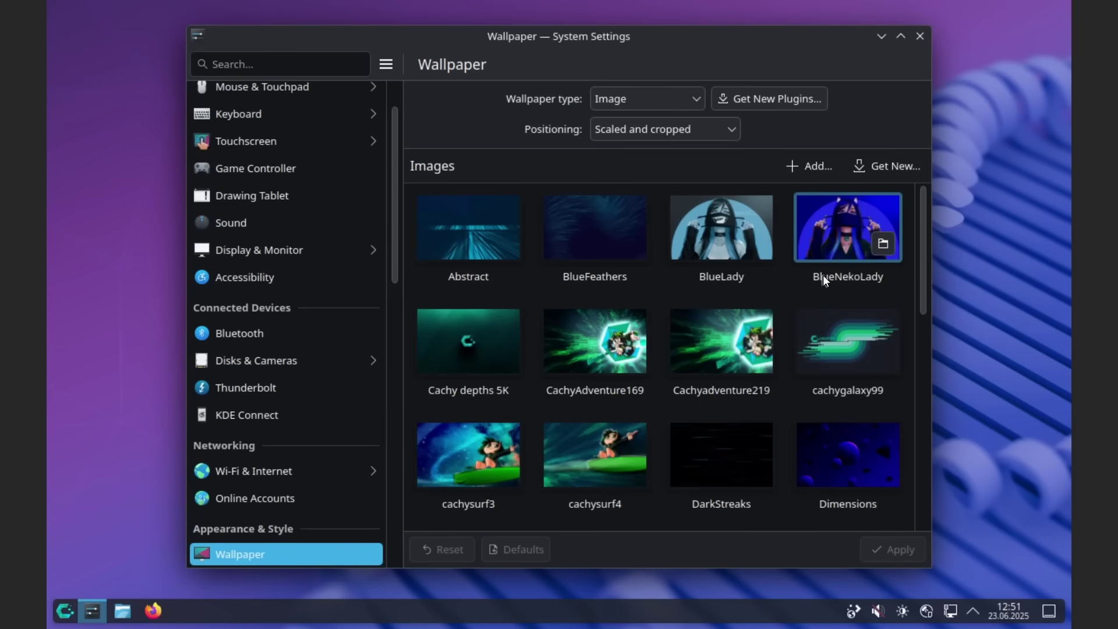
scroll(822, 280, "down", 4)
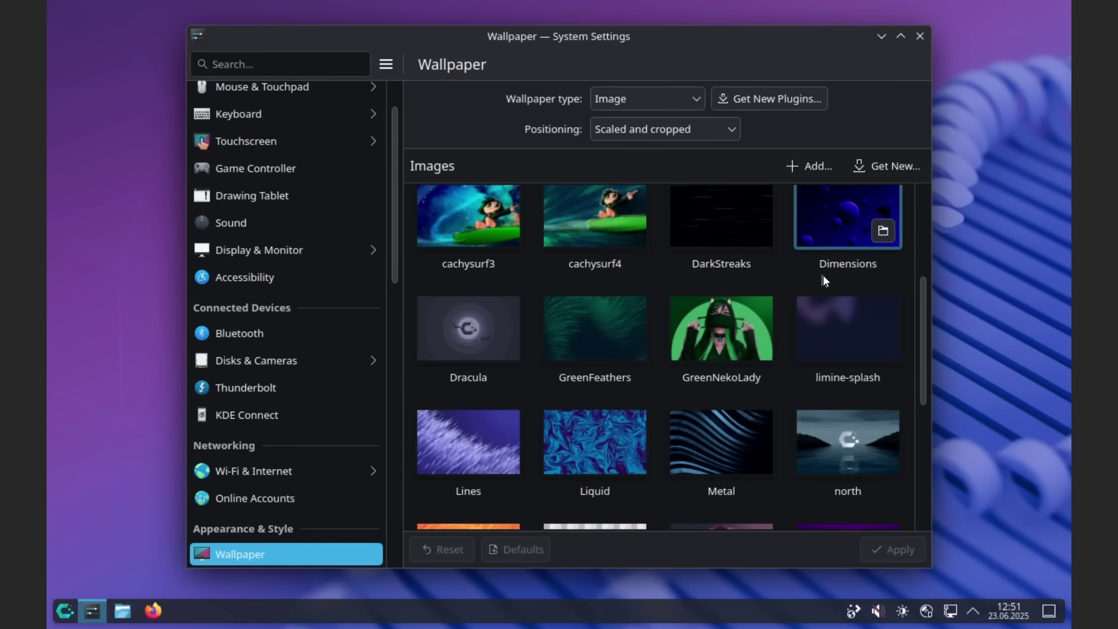
scroll(823, 280, "down", 4)
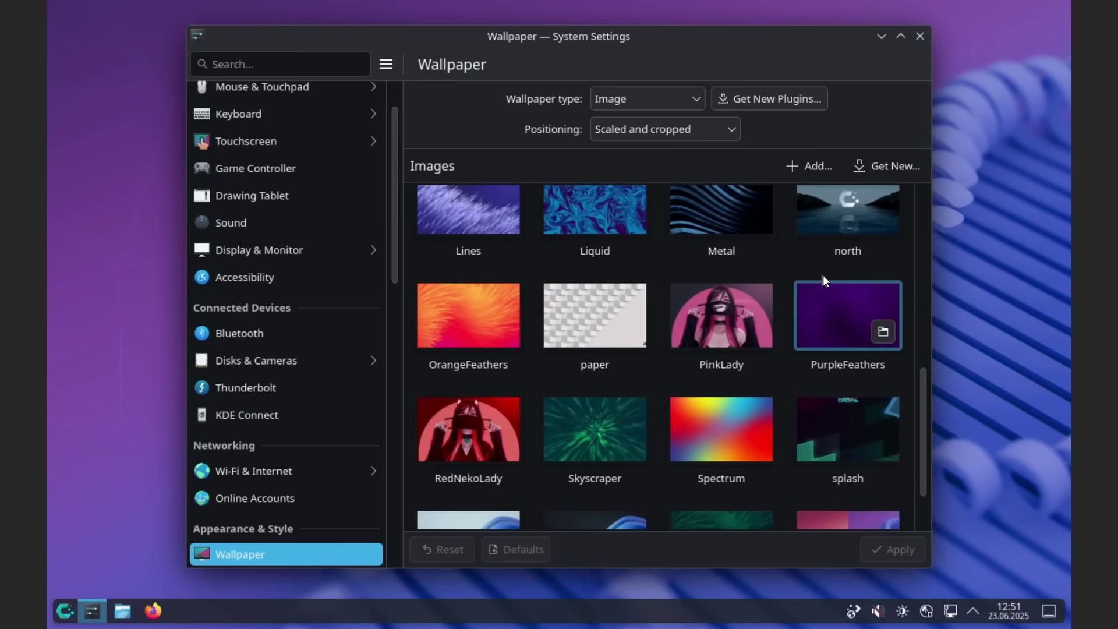
scroll(823, 280, "down", 2)
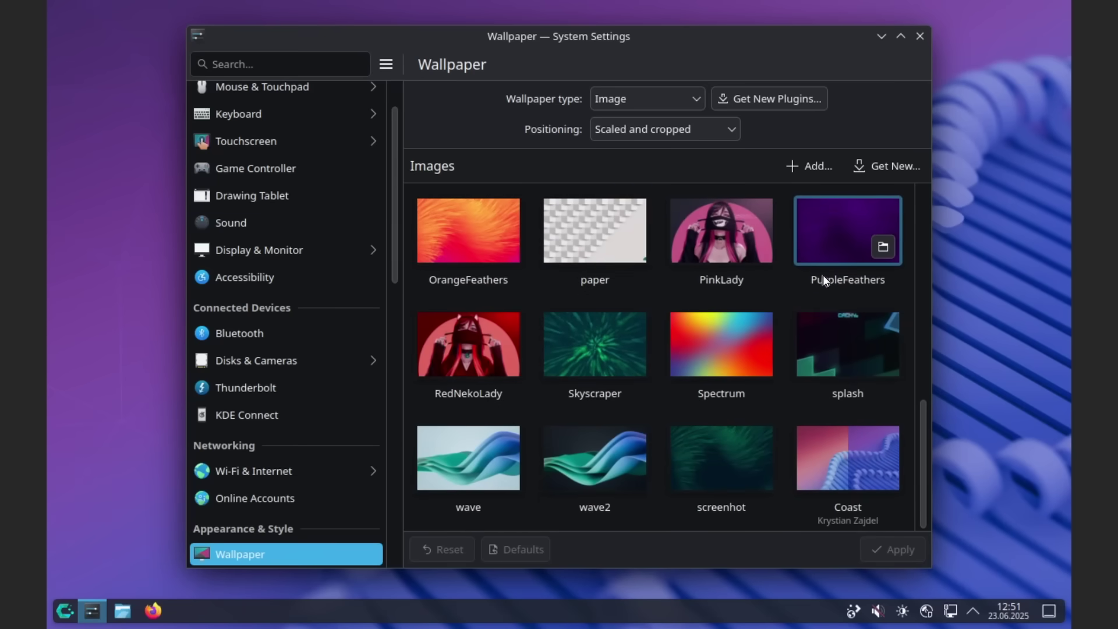